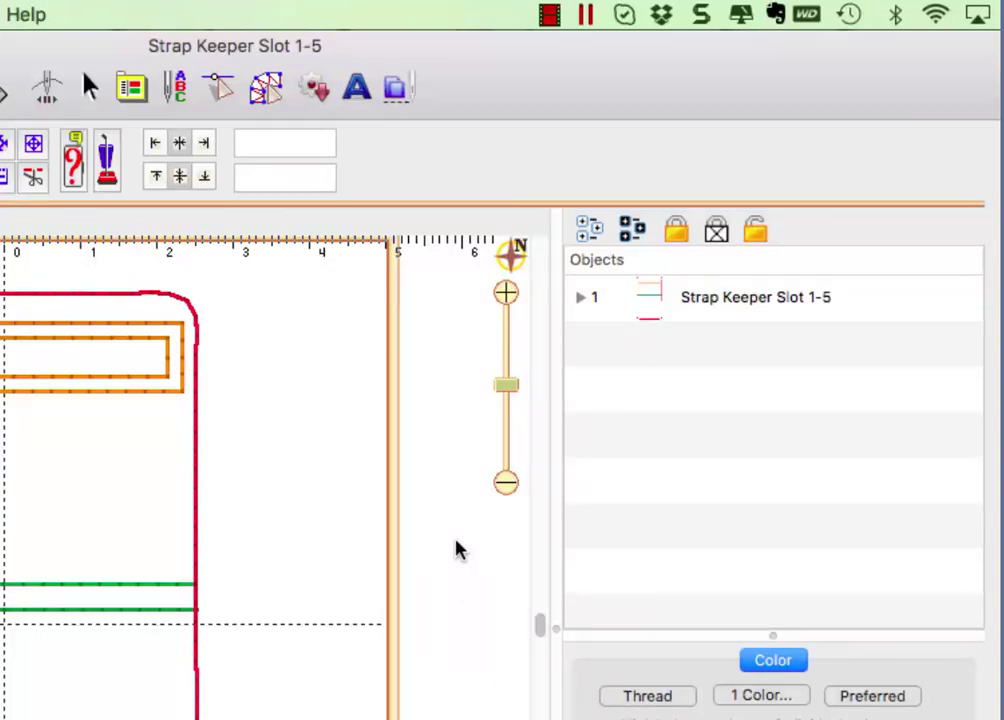
Step: Expand the strap keeper object and inspect its Royal Blue, Green Apple, Cardinal and Orange colour steps
left_click(580, 300)
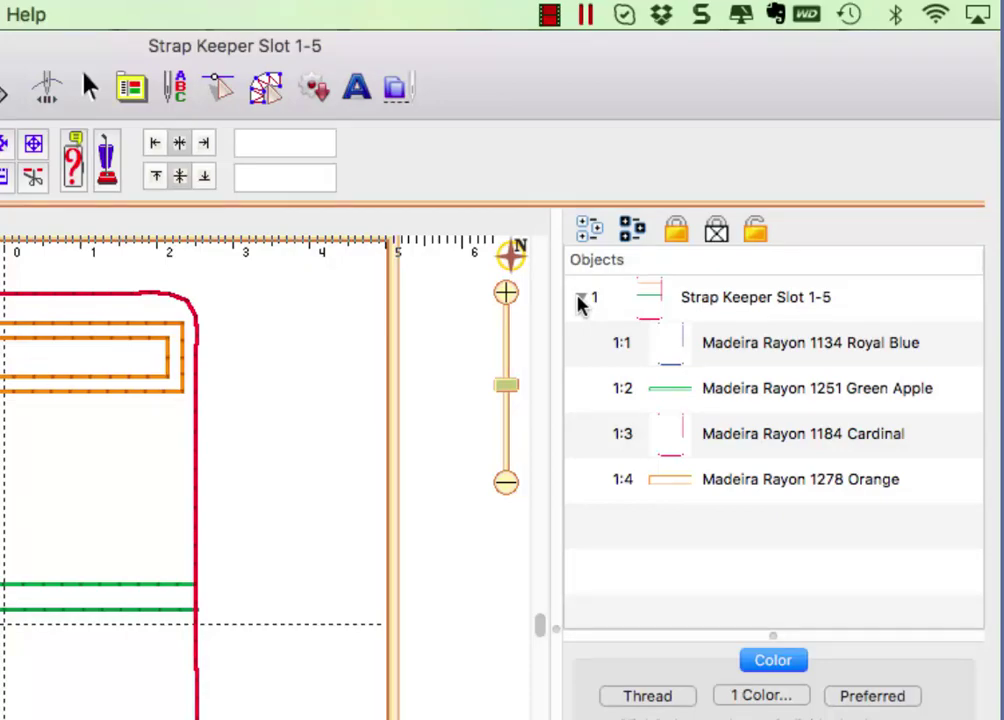
left_click(753, 350)
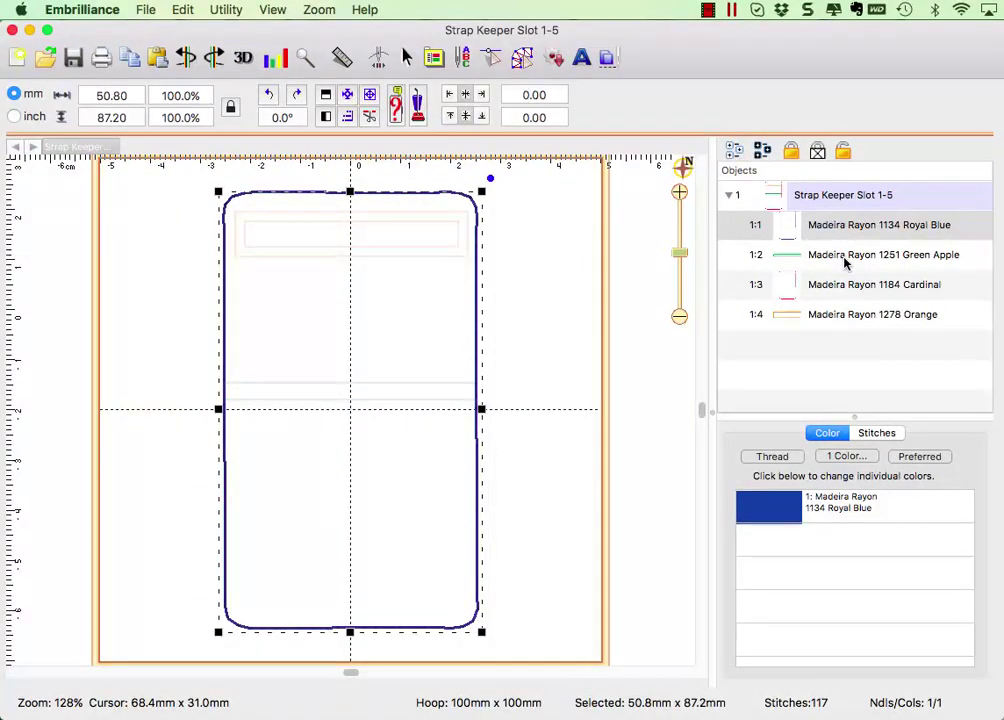
left_click(845, 258)
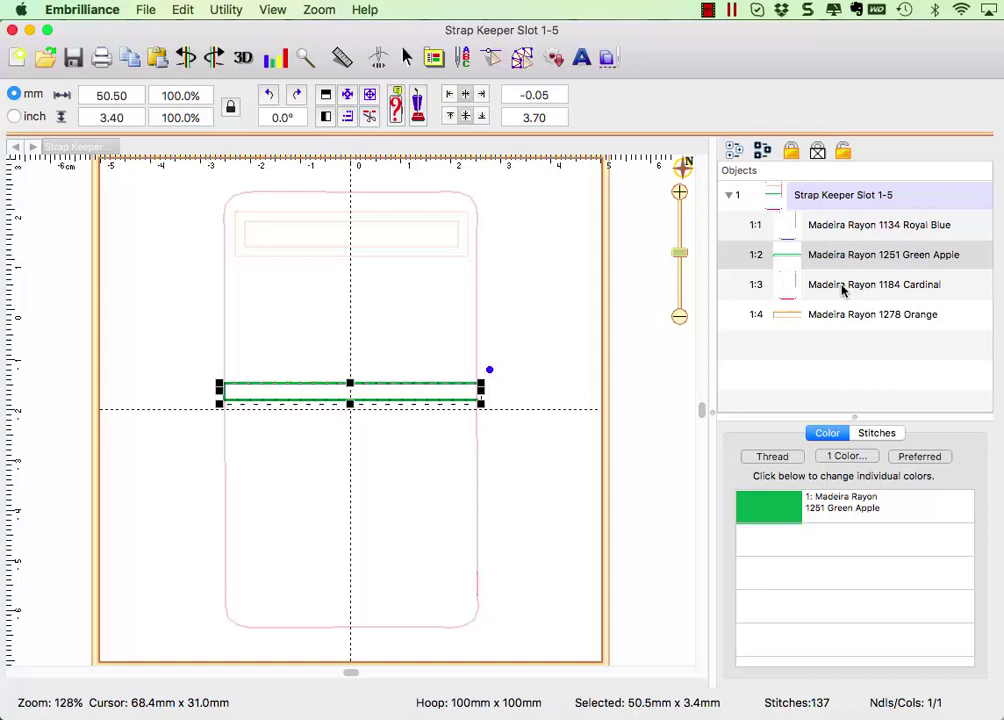
left_click(843, 288)
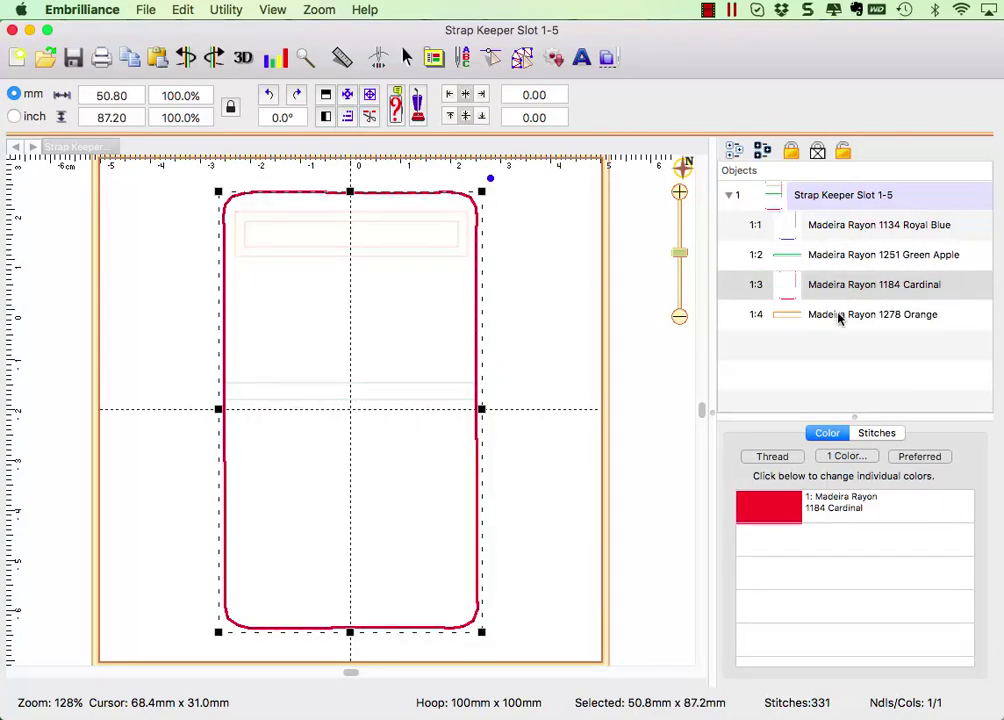
left_click(839, 317)
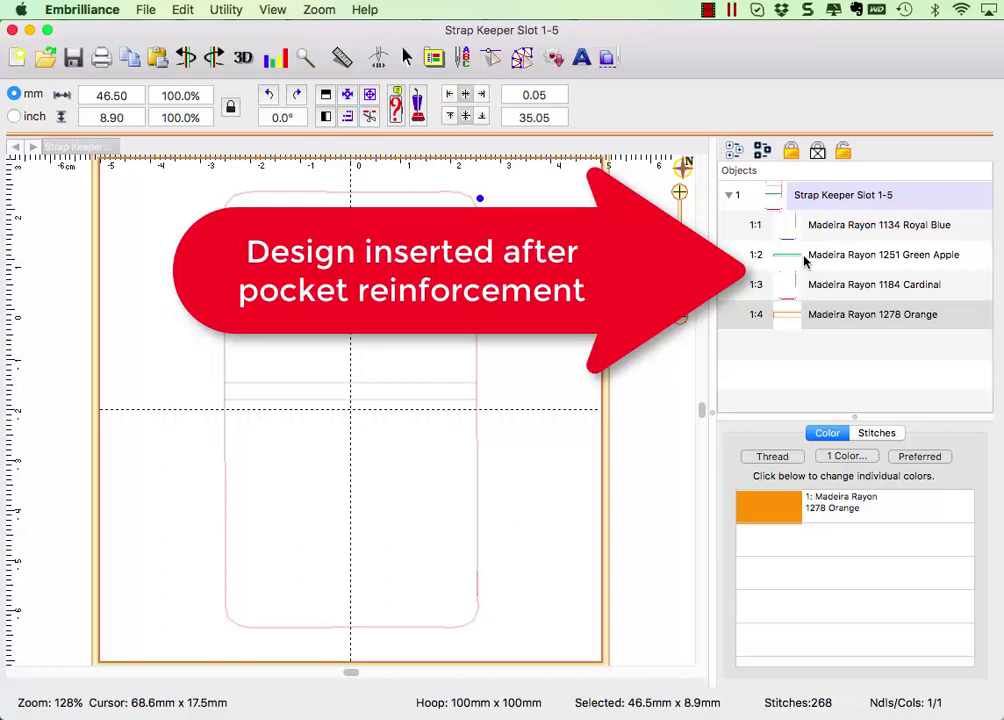
left_click(805, 261)
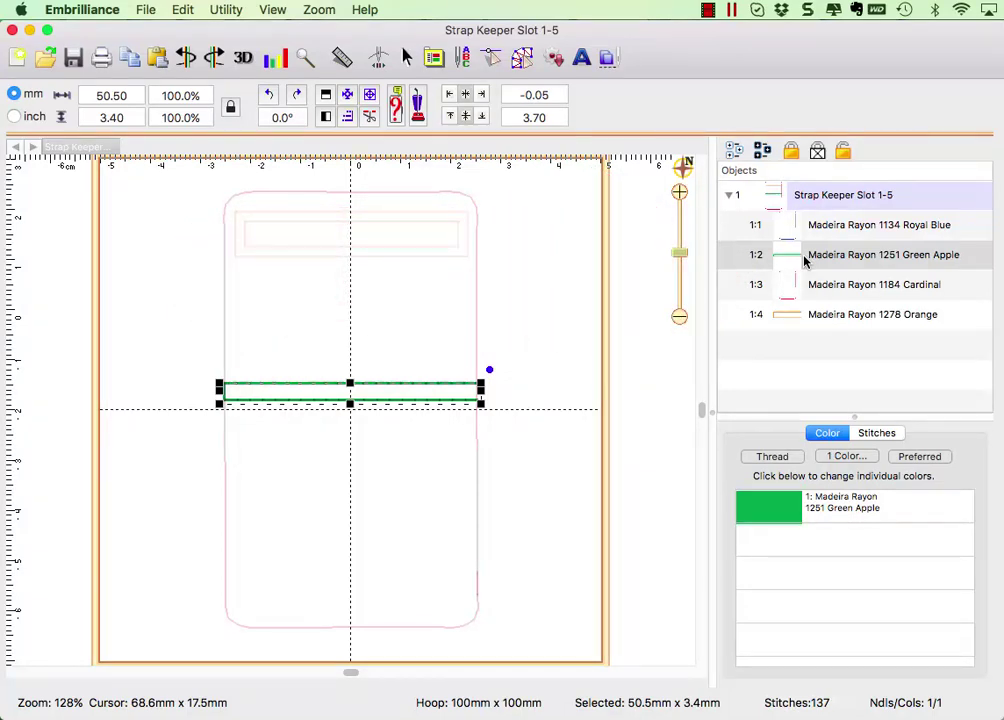
Step: Merge Letter S.pes from the Strap Project folder and drag it down onto the pocket
left_click(650, 342)
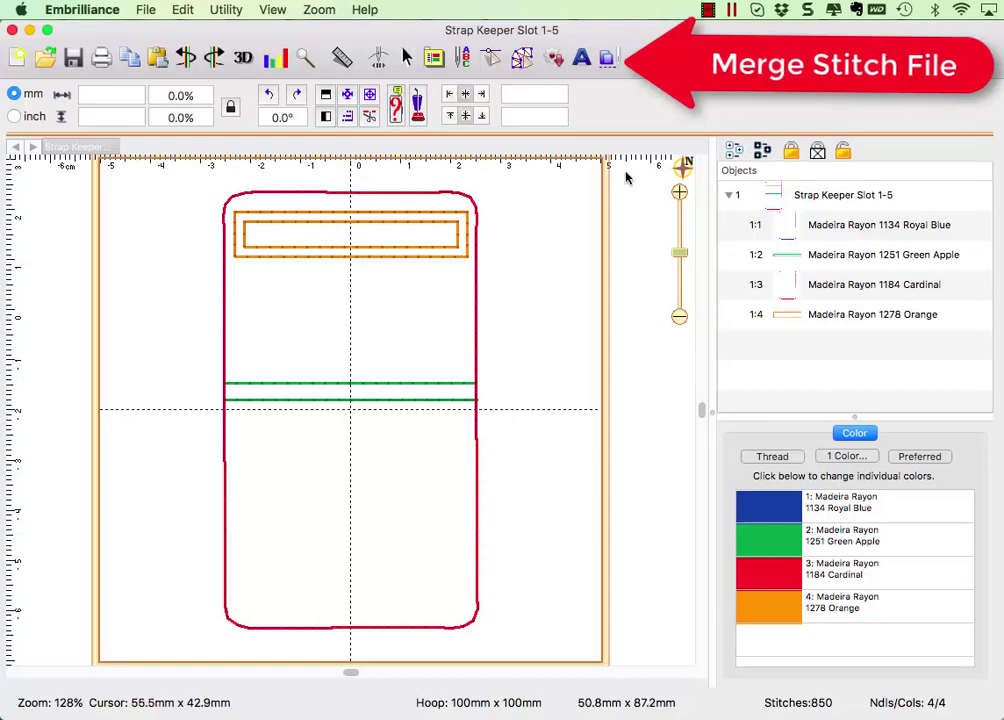
left_click(609, 60)
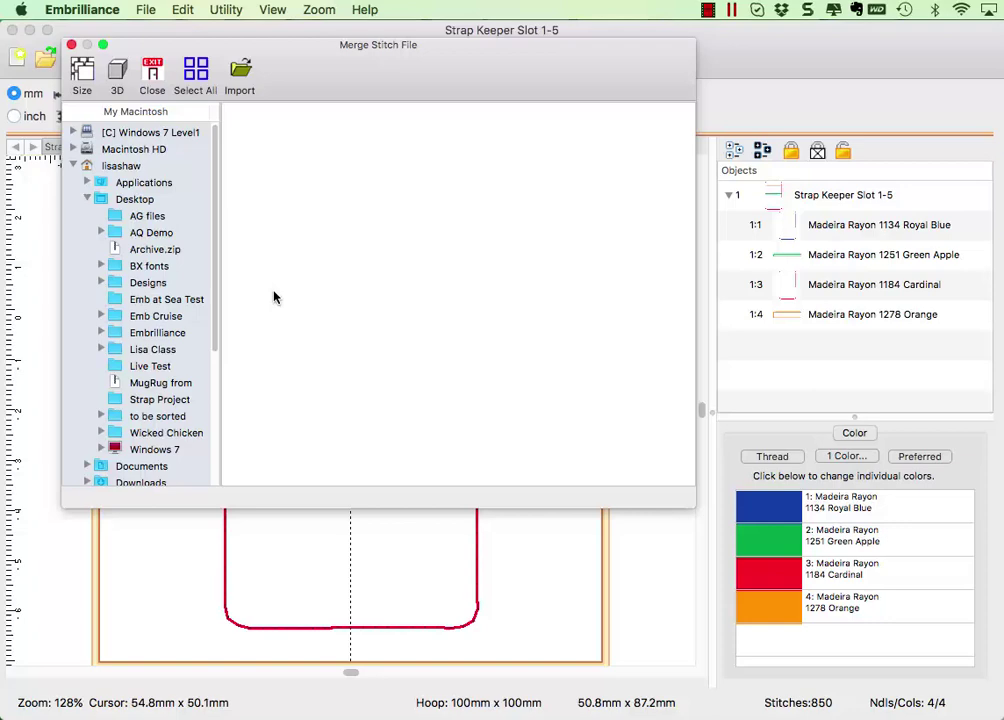
left_click(160, 400)
left_click(480, 190)
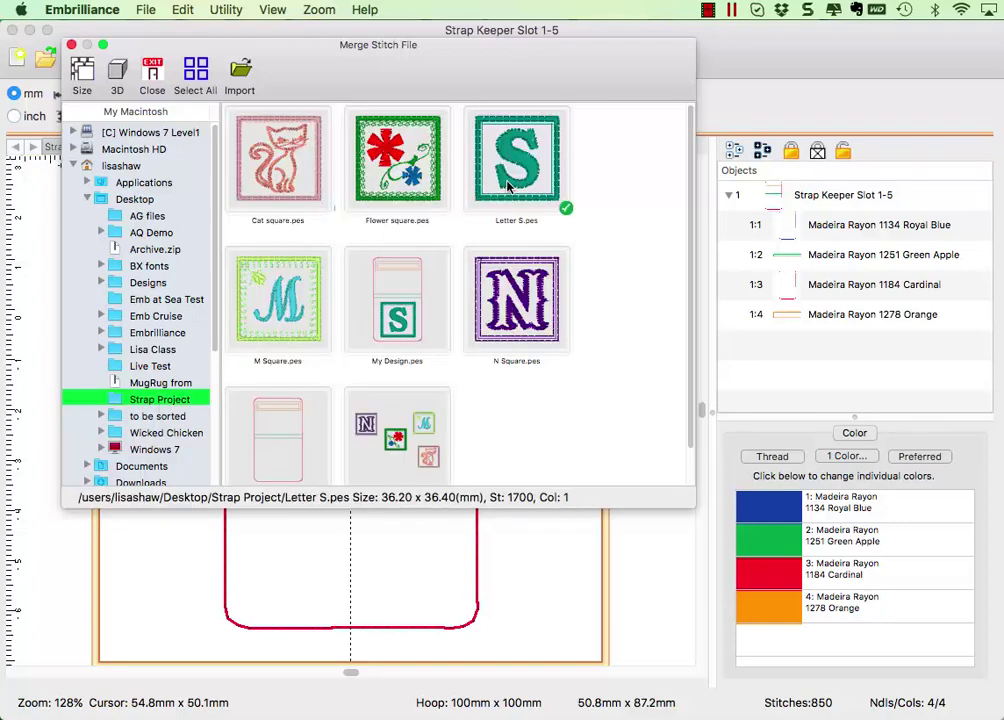
left_click(242, 77)
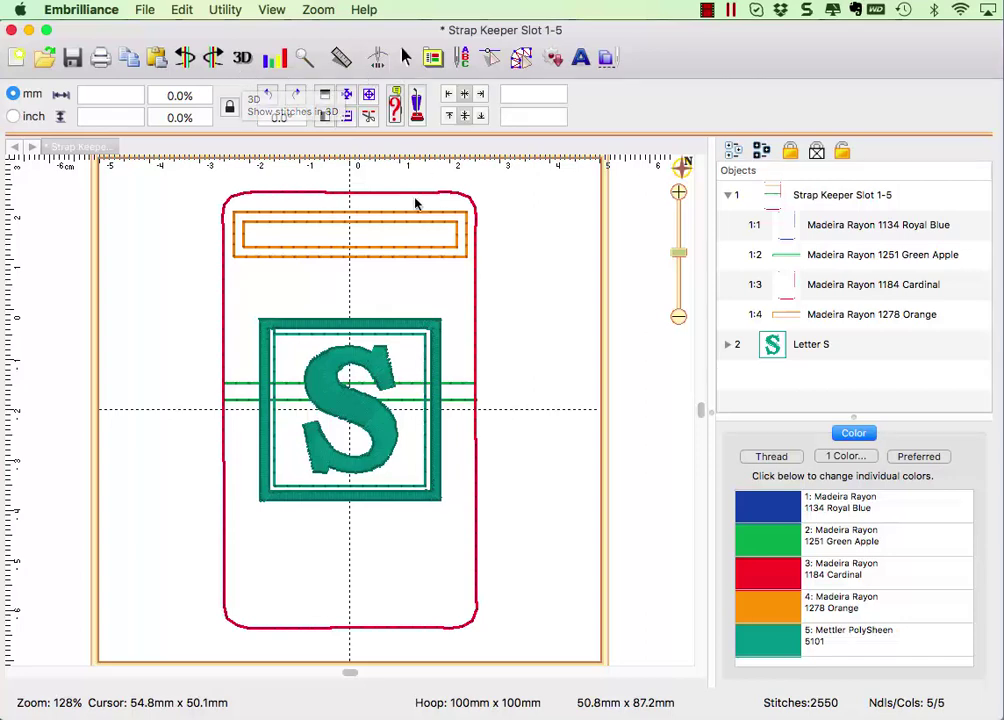
left_click(381, 433)
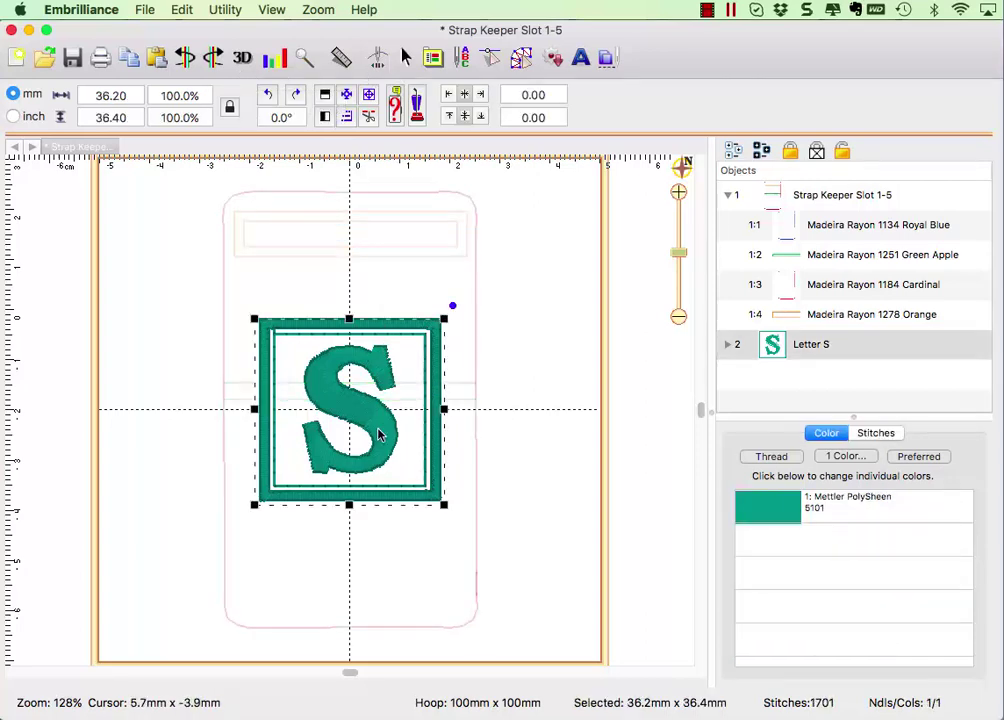
left_click_drag(381, 433, 381, 543)
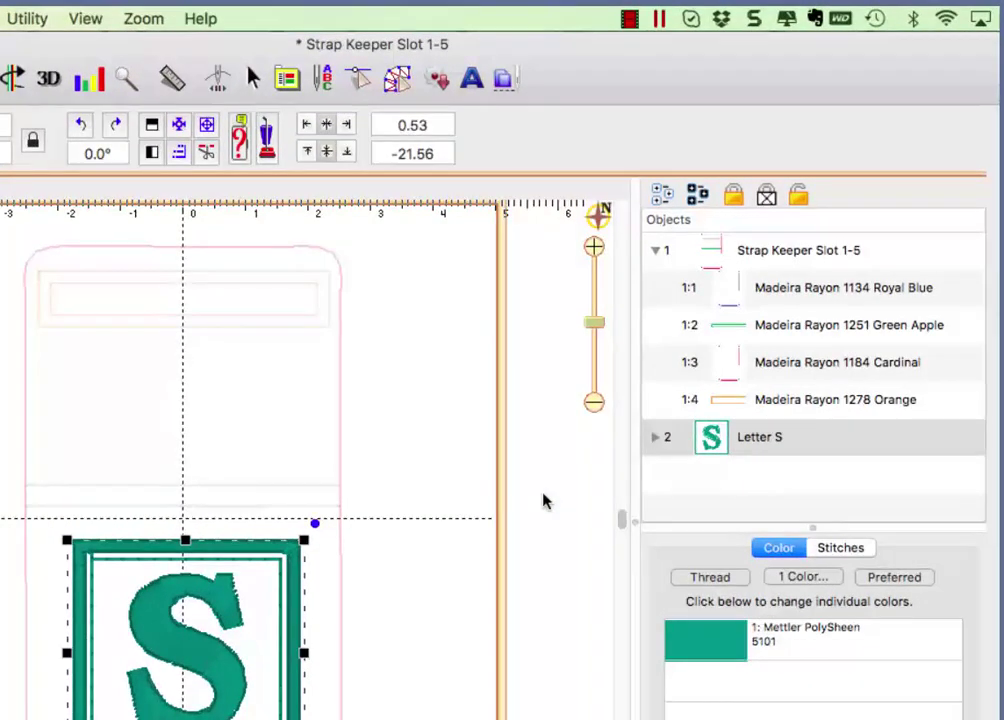
Step: Move the Letter S object between the Green Apple and Cardinal steps in the stitching order
left_click(636, 392)
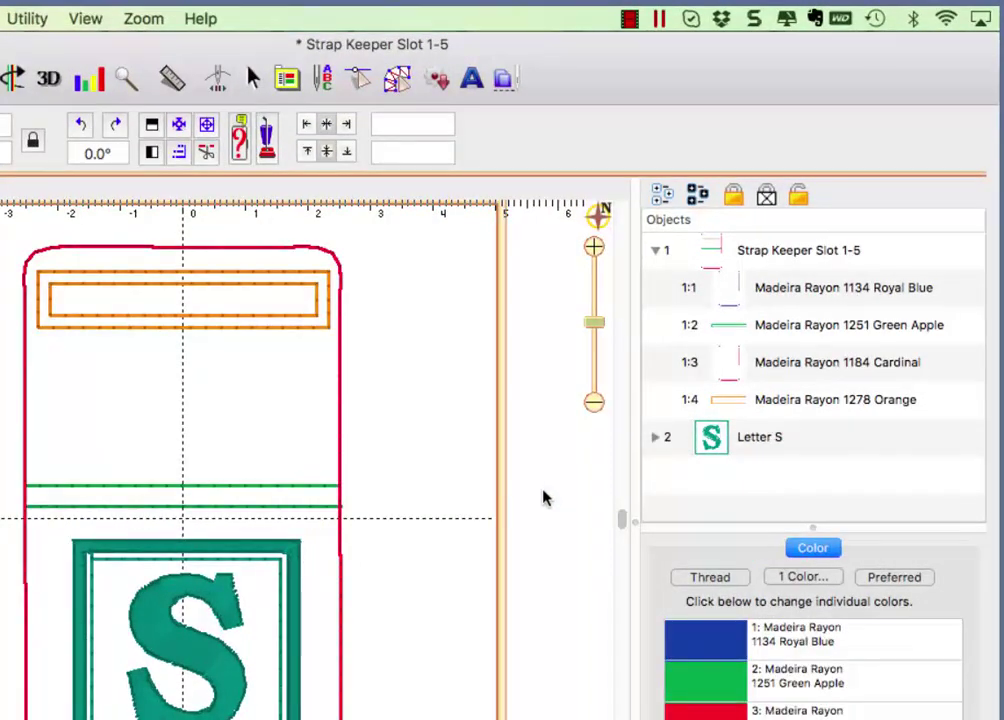
left_click(675, 252)
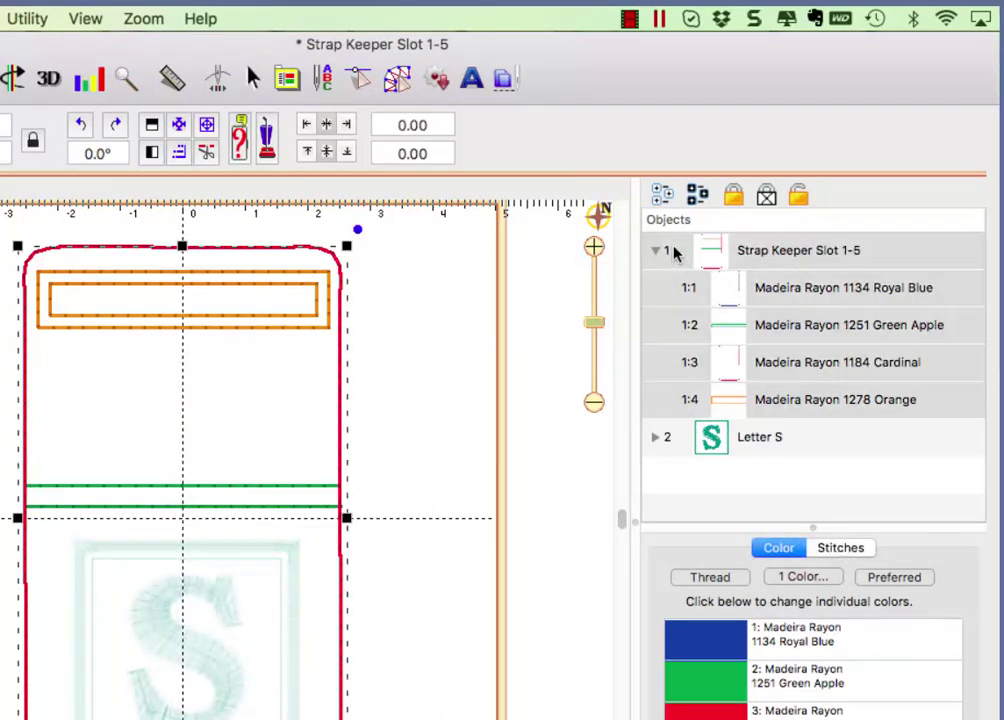
left_click(675, 443)
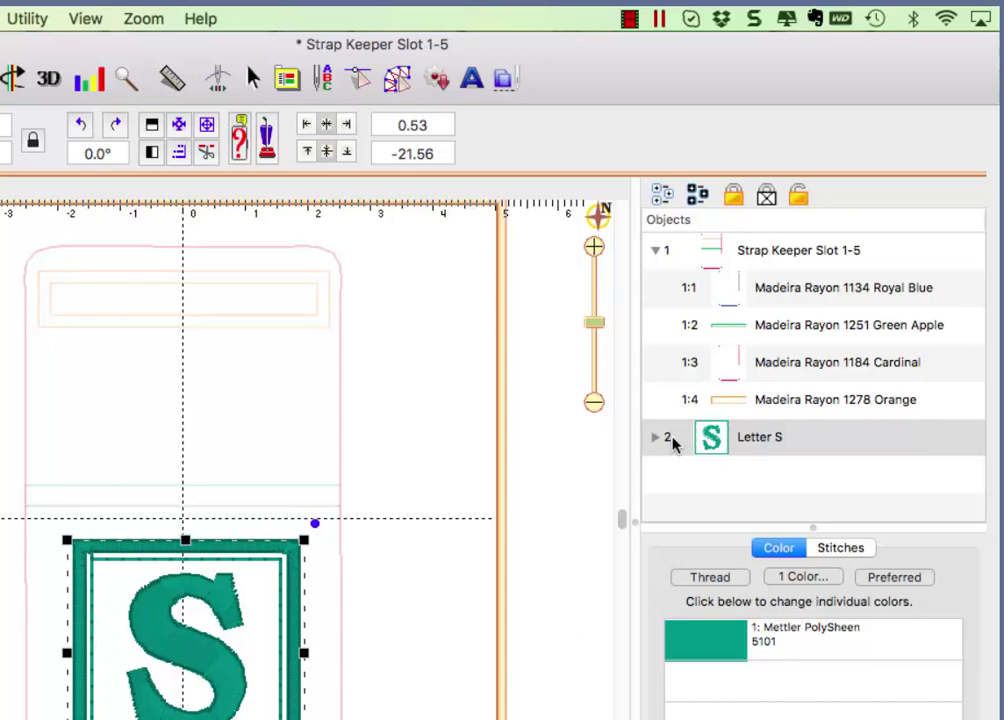
left_click(673, 443)
left_click_drag(673, 443, 686, 347)
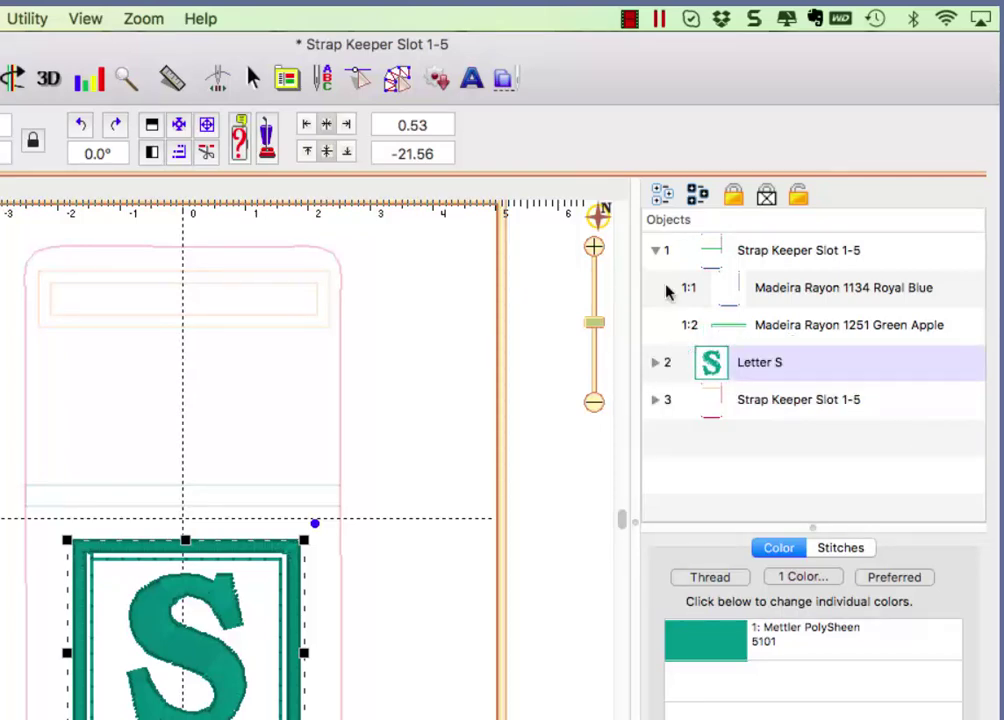
Step: Check the first strap keeper part, the Letter S, and the third strap keeper part in the new order
left_click(655, 252)
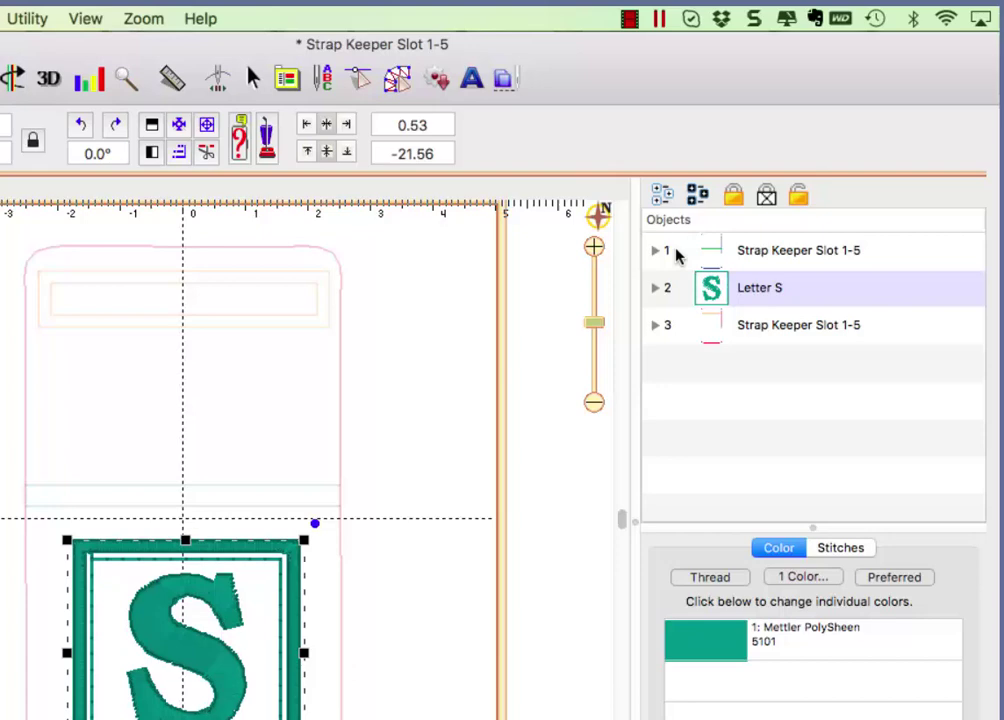
left_click(672, 253)
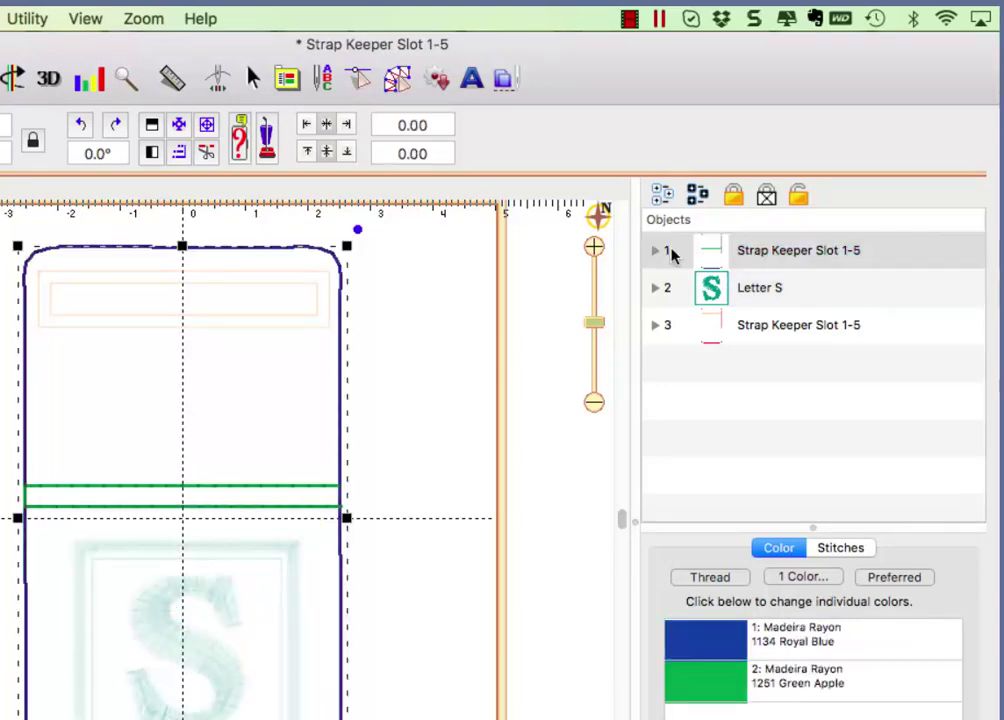
left_click(714, 289)
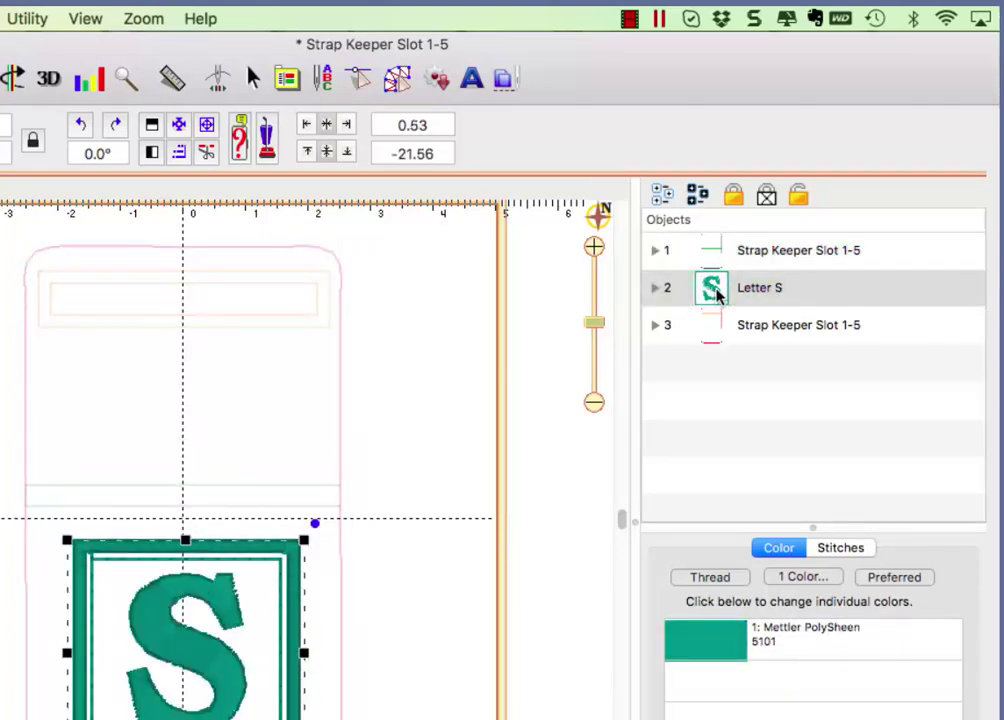
left_click(676, 330)
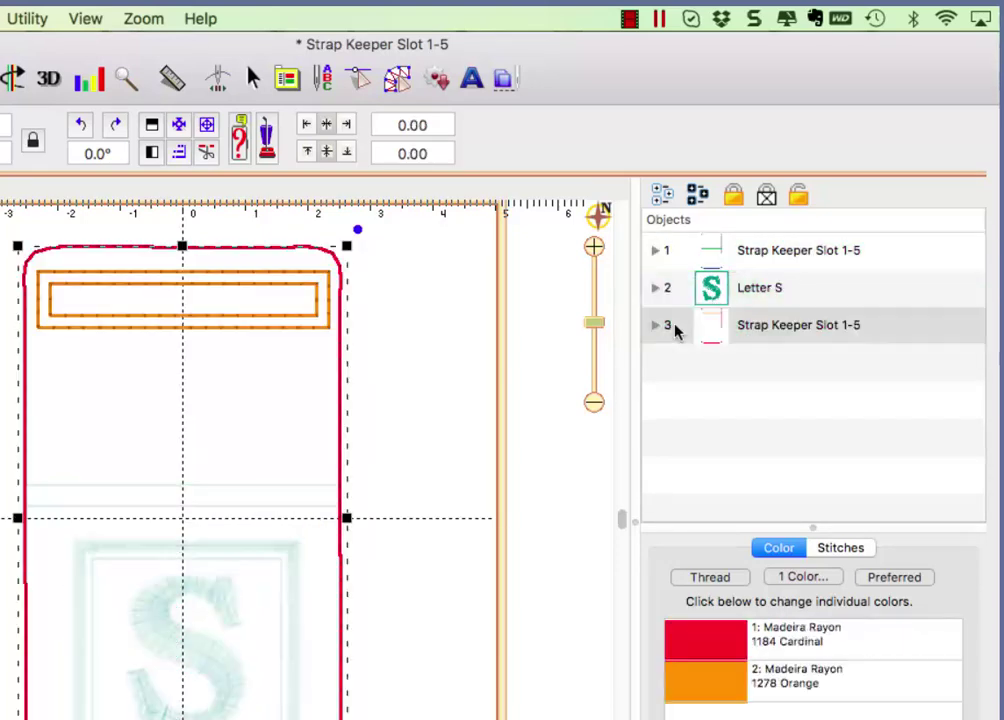
left_click(655, 251)
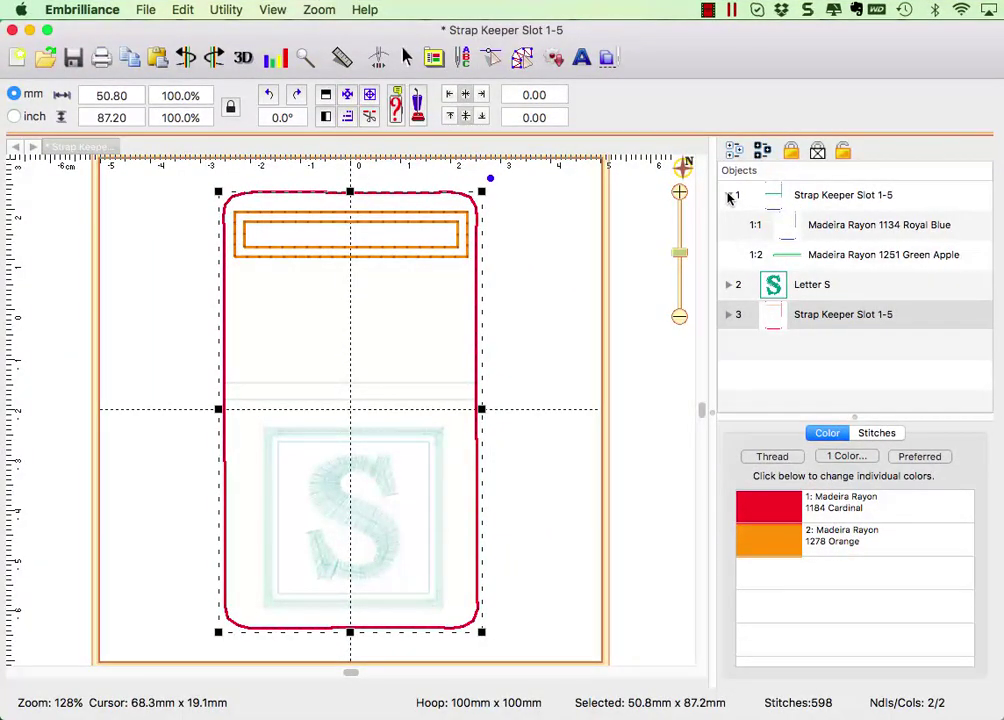
Step: Set Royal Blue and Green Apple to Applique Material, then review all five colour stops
left_click(789, 233)
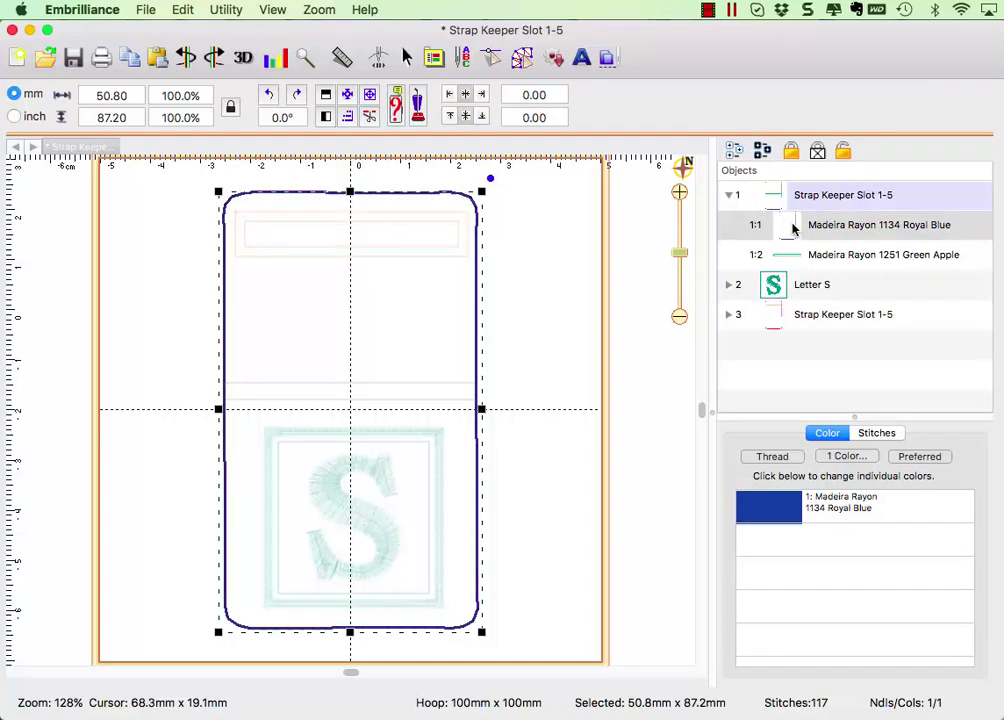
right_click(768, 509)
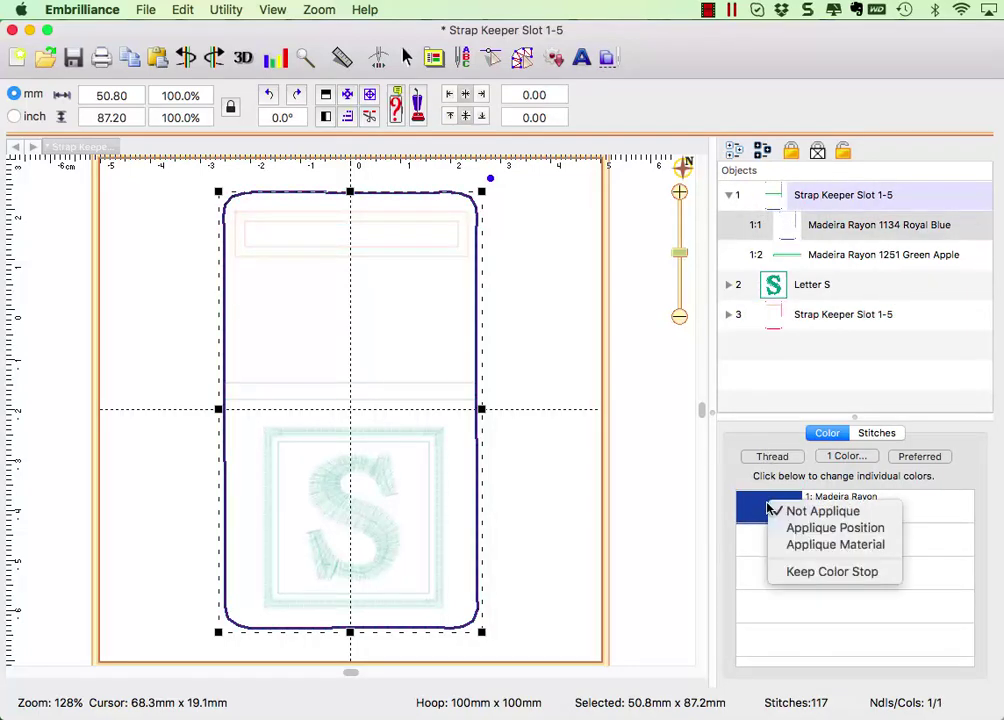
left_click(835, 545)
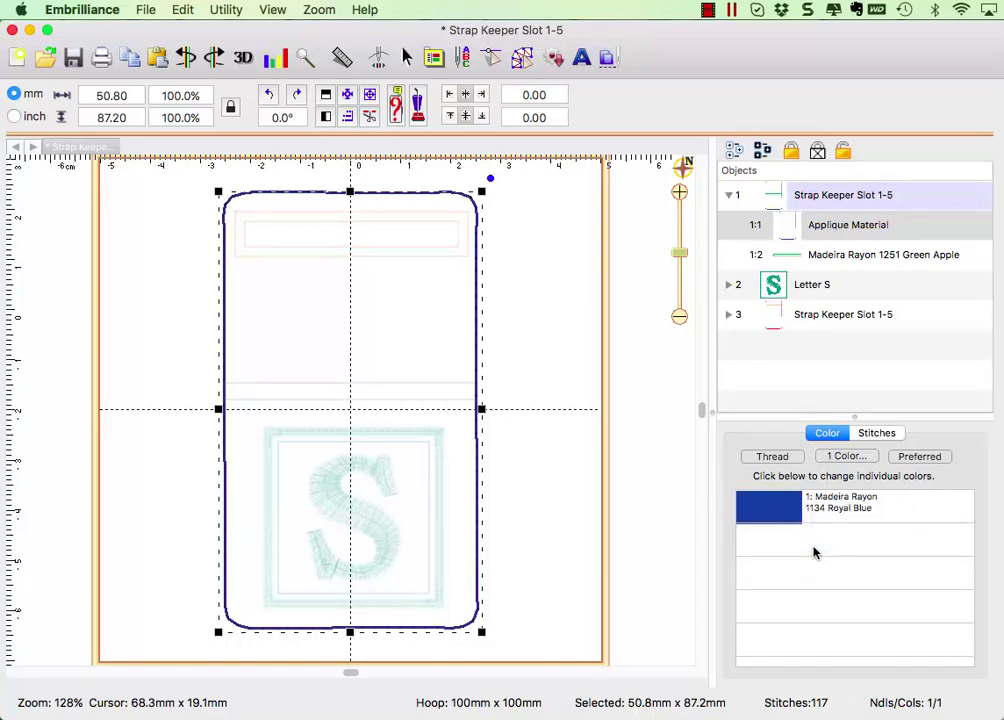
left_click(826, 257)
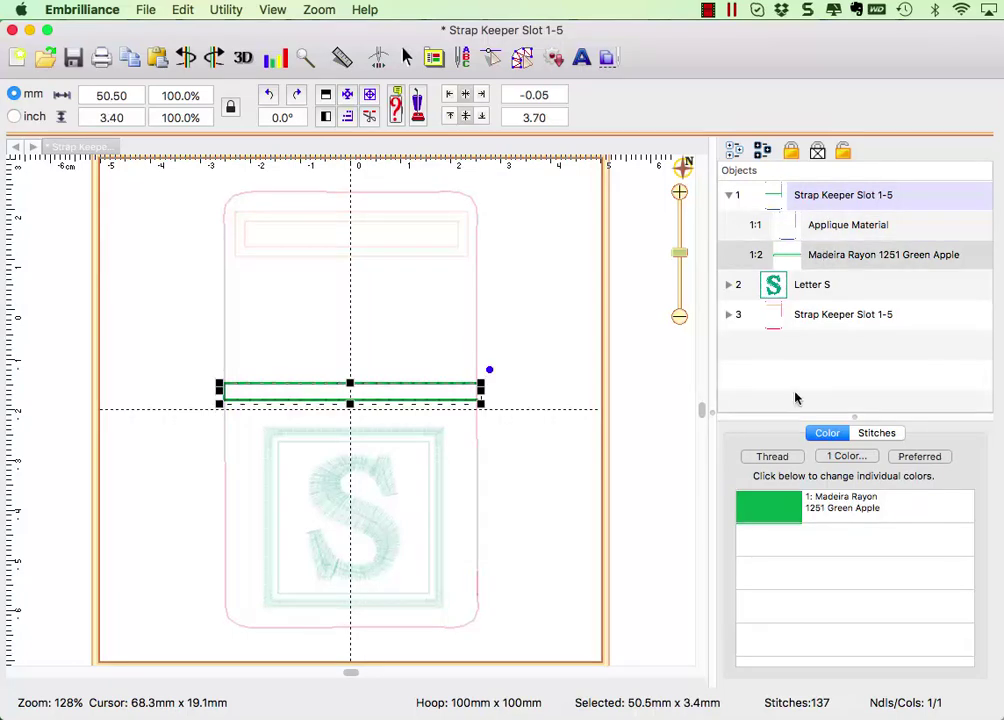
right_click(779, 510)
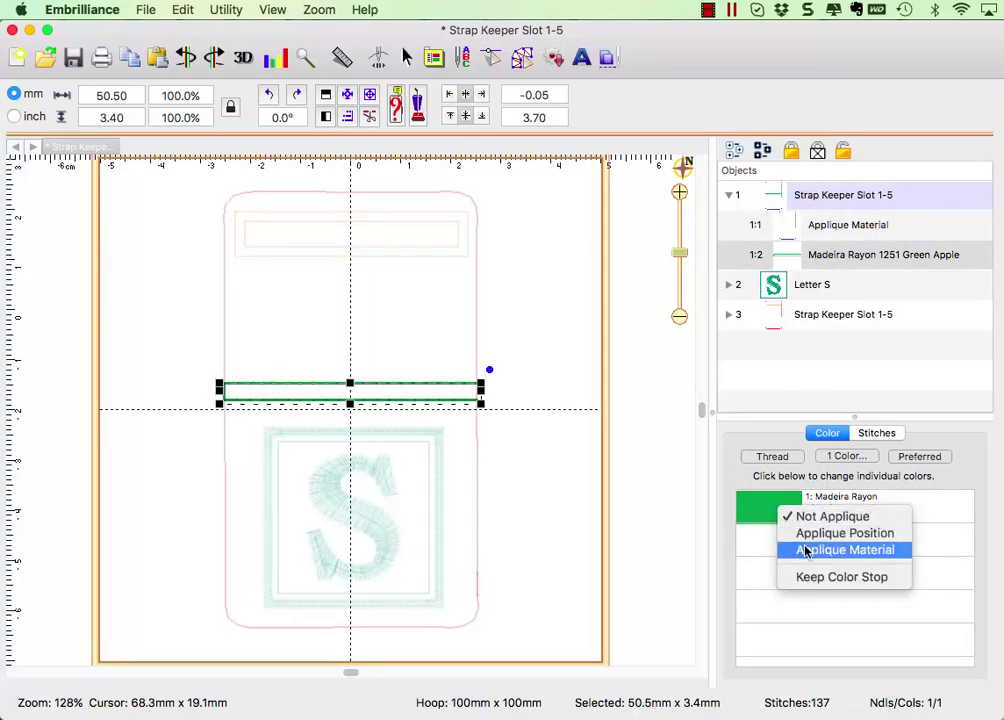
left_click(803, 549)
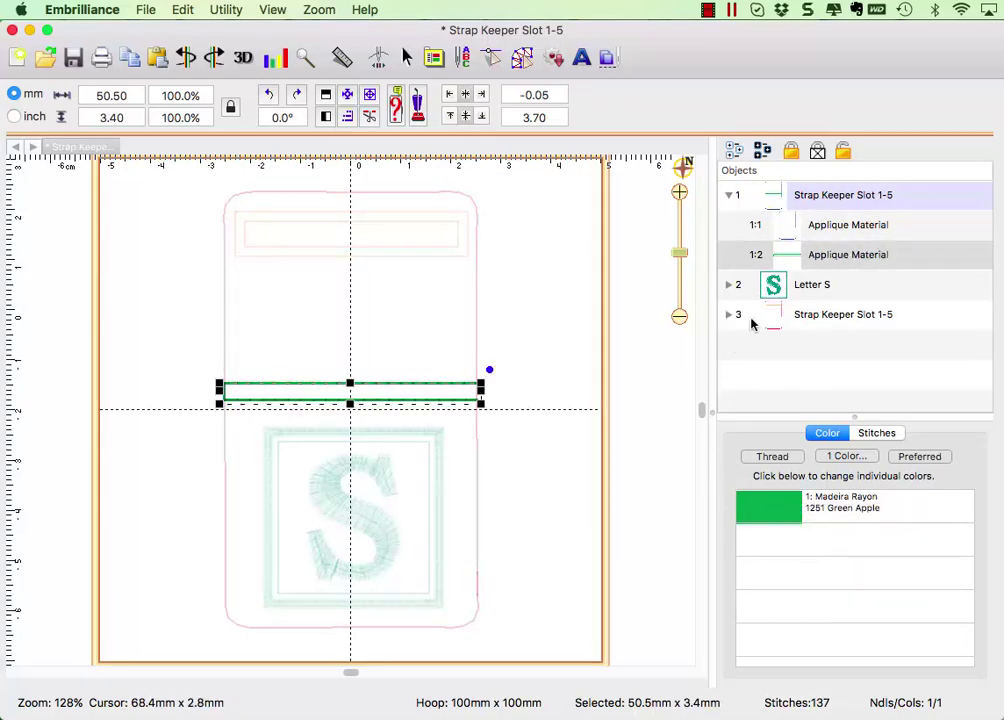
left_click(776, 284)
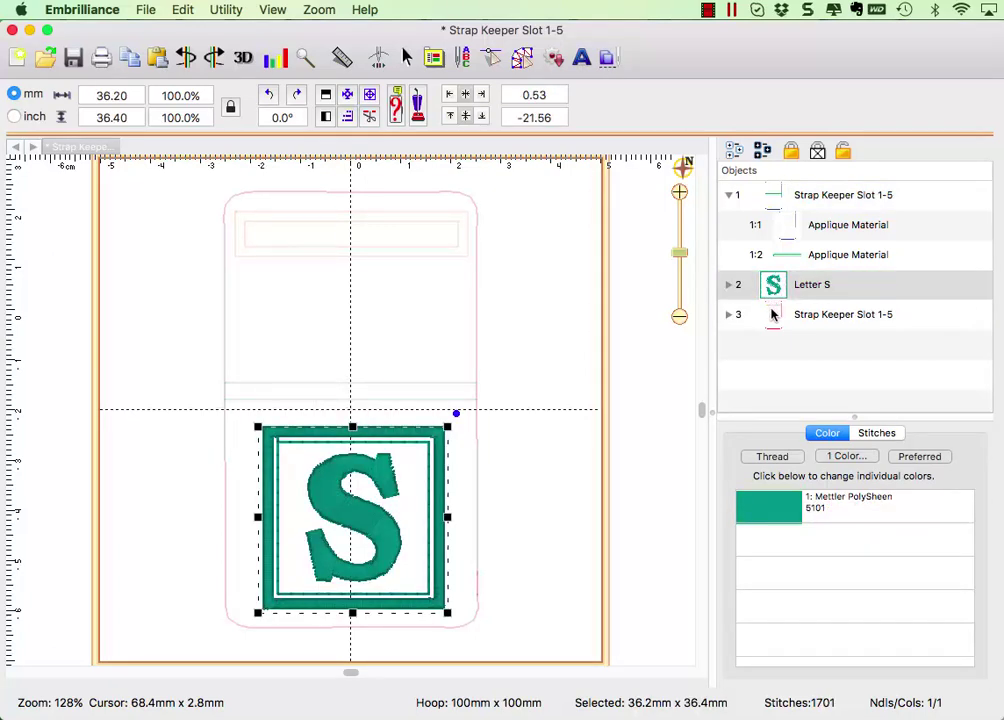
left_click(772, 315)
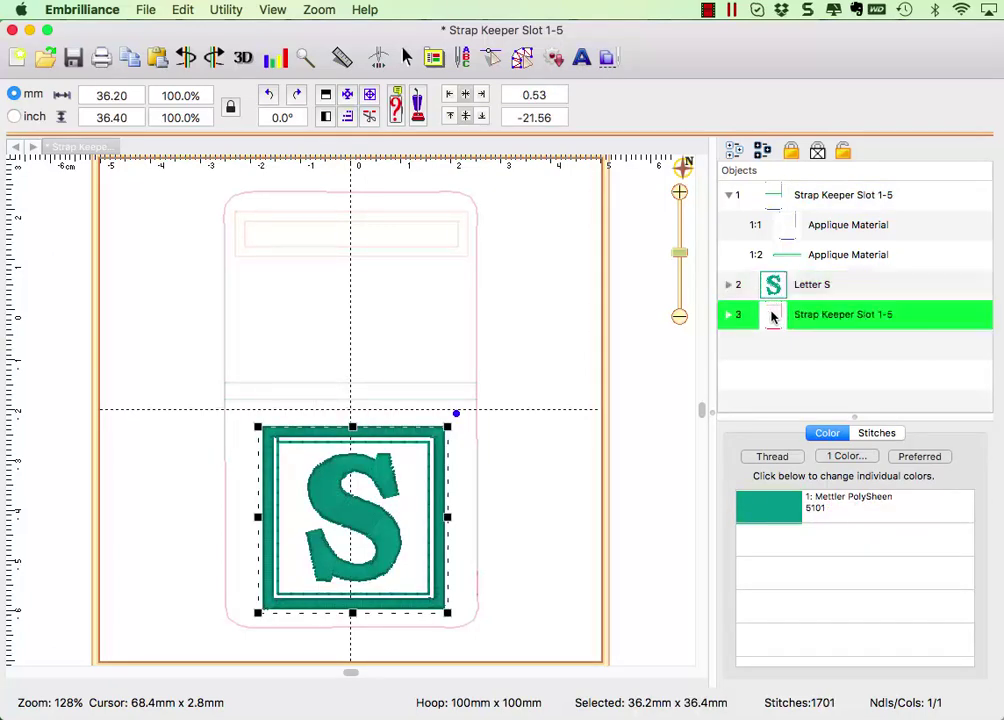
left_click(666, 366)
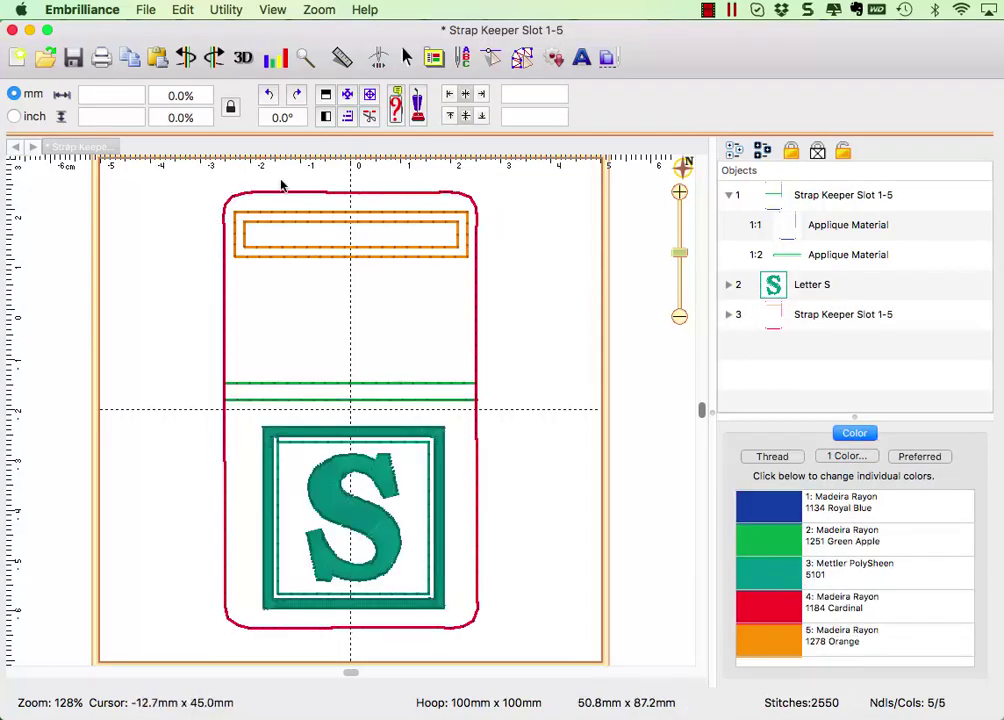
Step: Save the stitch file as StrapS.pes in the Strap Project folder, replacing the name My Design
left_click(145, 9)
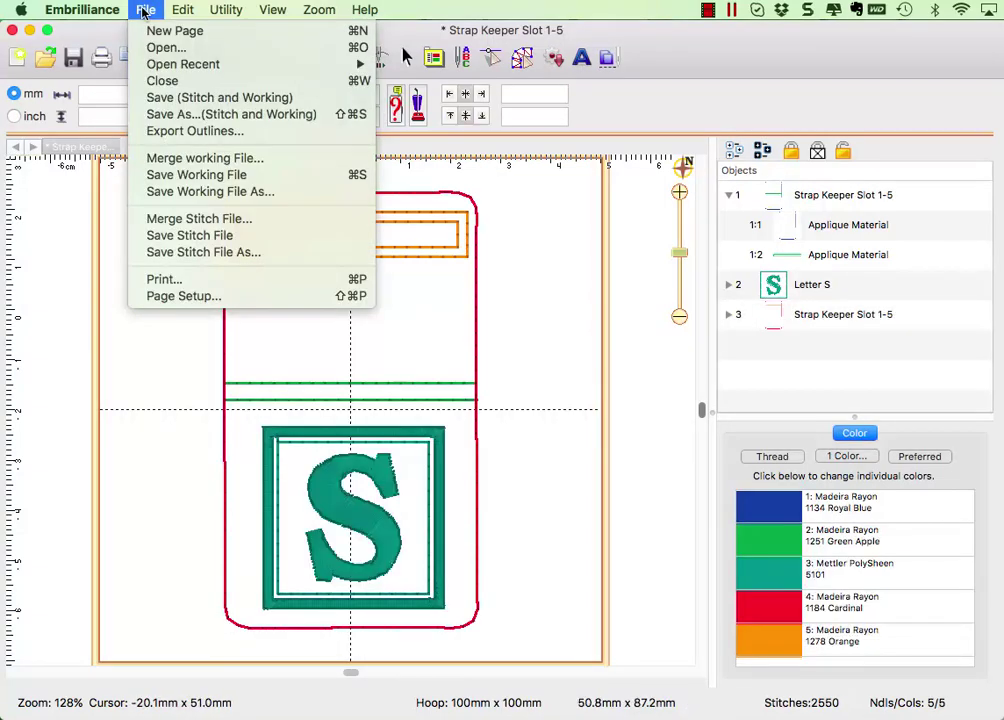
left_click(192, 252)
left_click(477, 262)
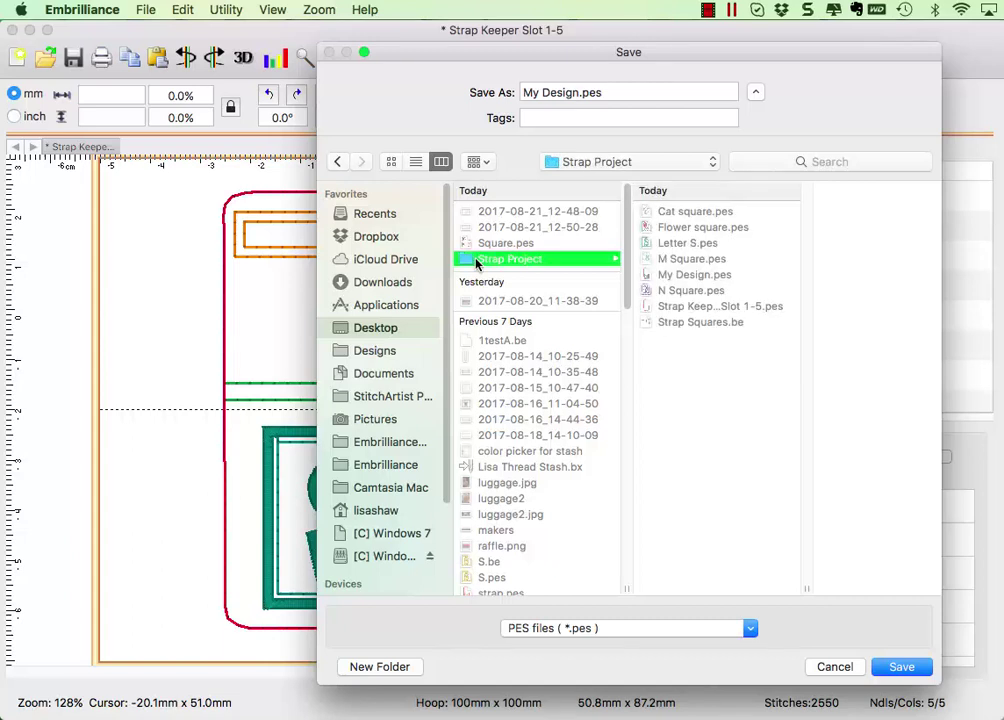
left_click(604, 99)
left_click_drag(584, 92, 522, 92)
type("StrapS")
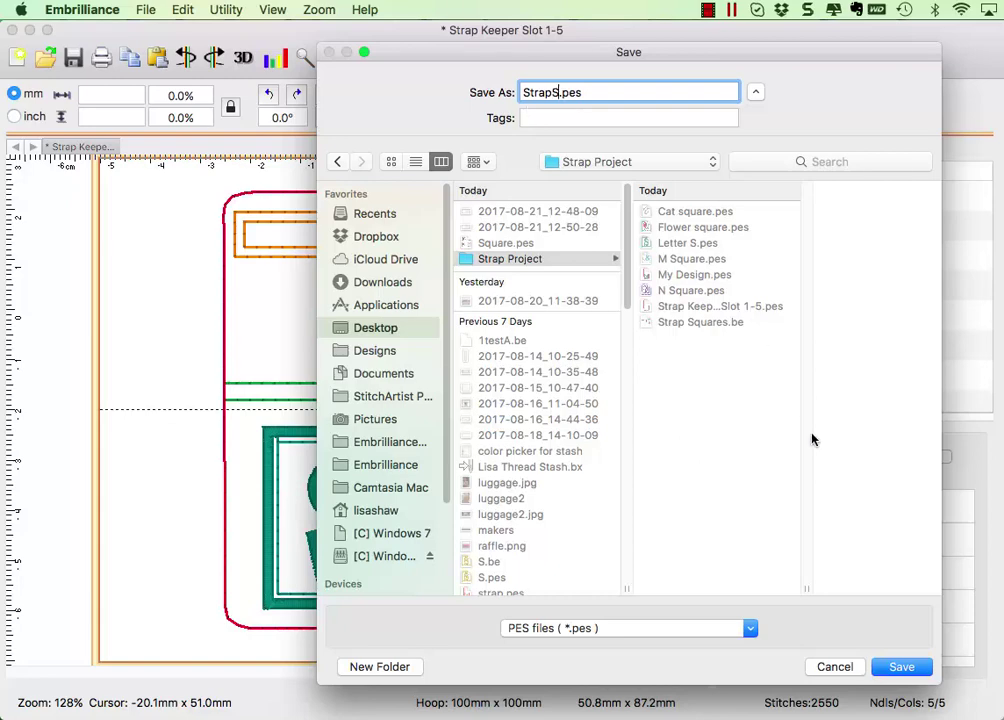
left_click(898, 666)
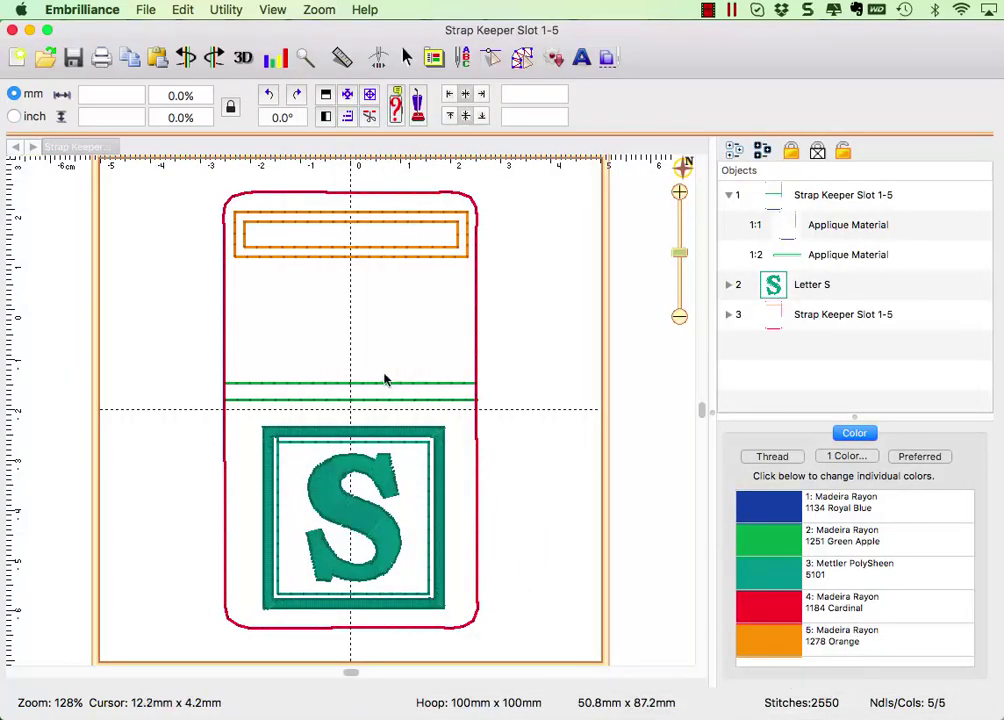
Step: Open StrapS.pes in a new tab
left_click(42, 55)
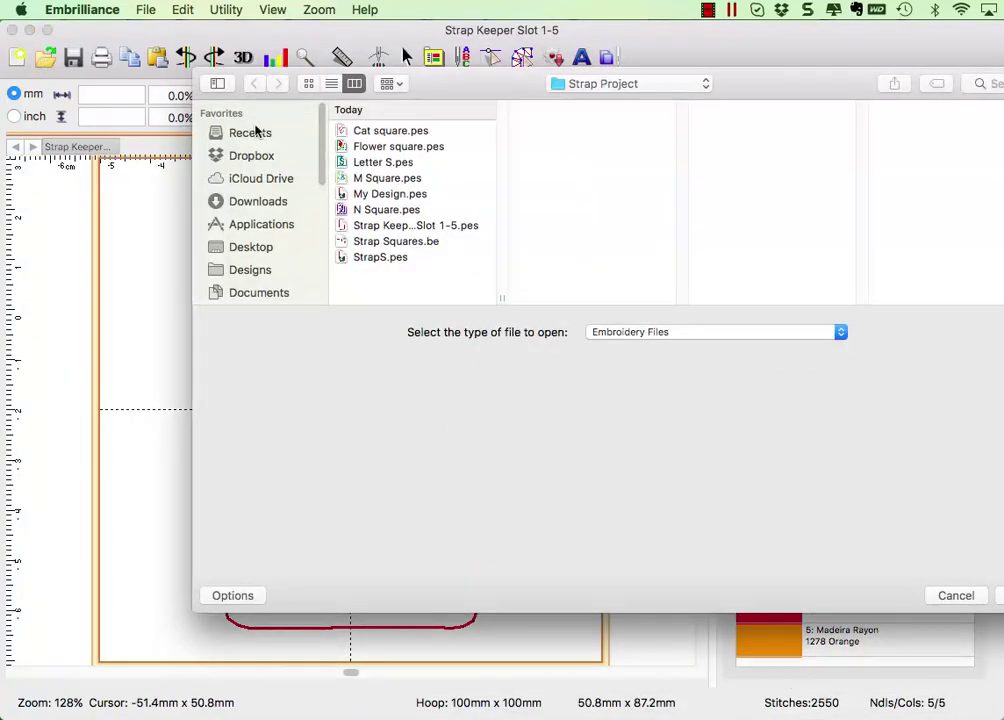
left_click(370, 257)
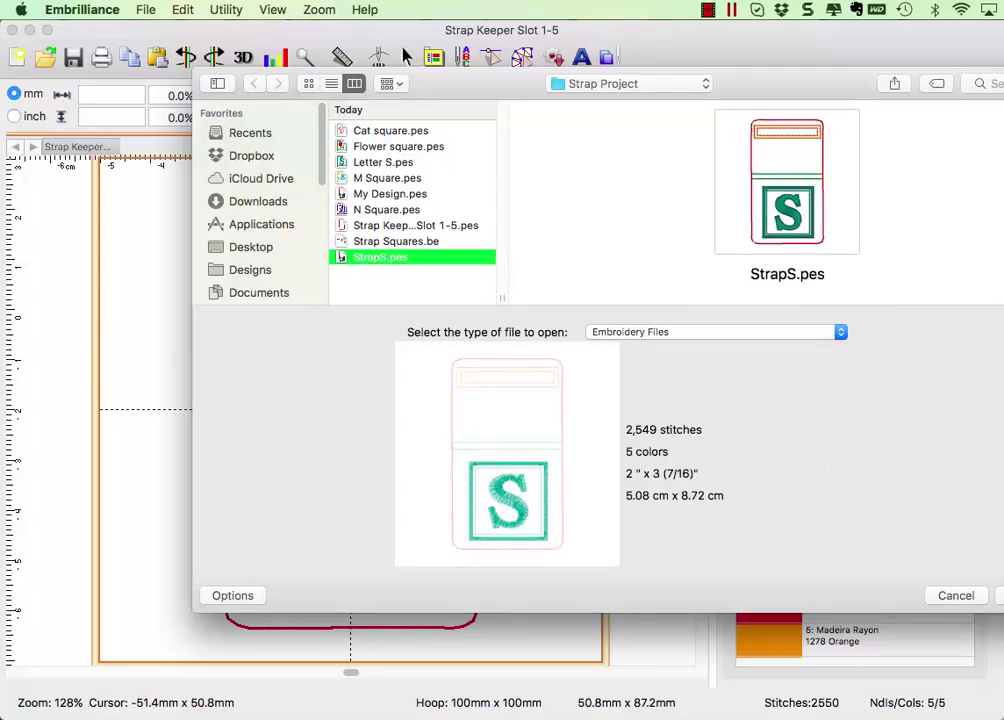
key("Return")
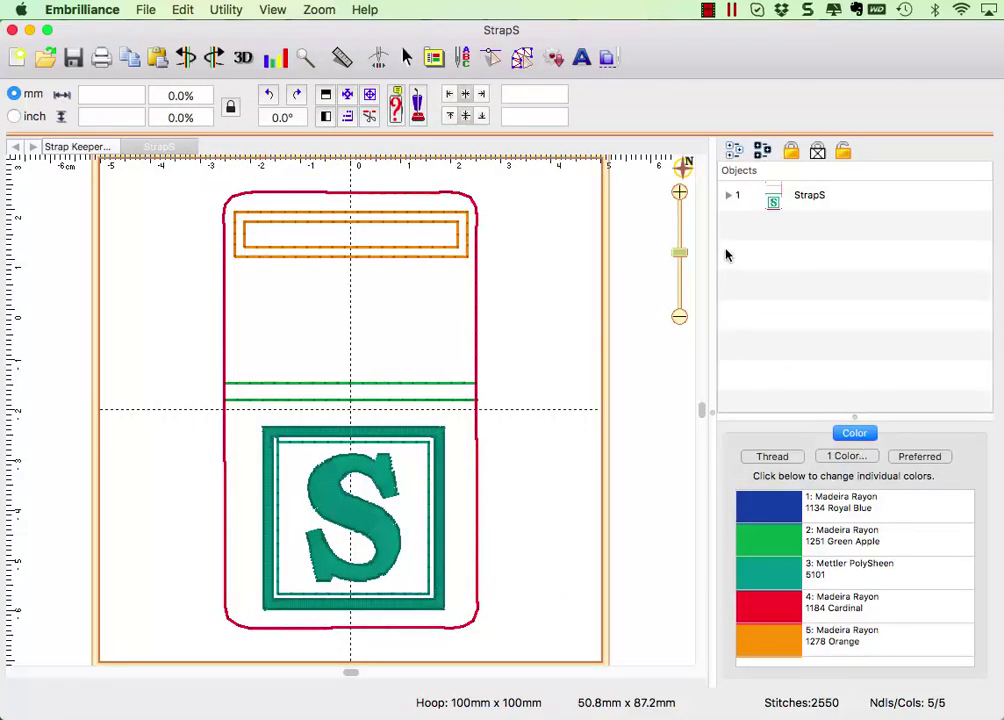
Step: Check the order of the Royal Blue, Green Apple, S patch, Cardinal and Orange parts
left_click(728, 199)
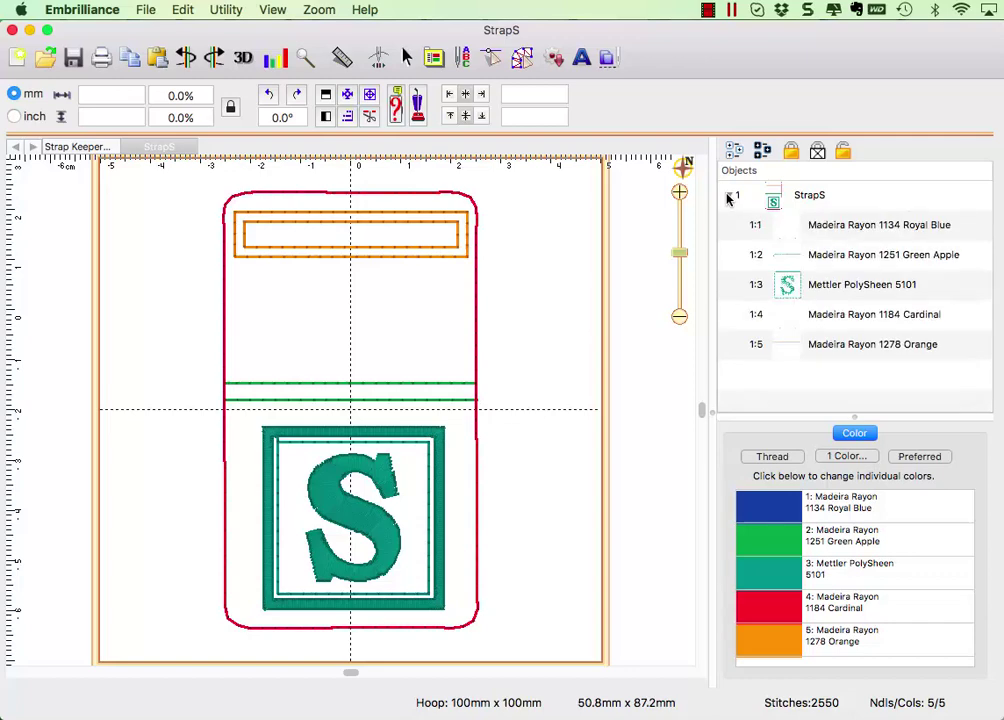
left_click(820, 225)
left_click(857, 257)
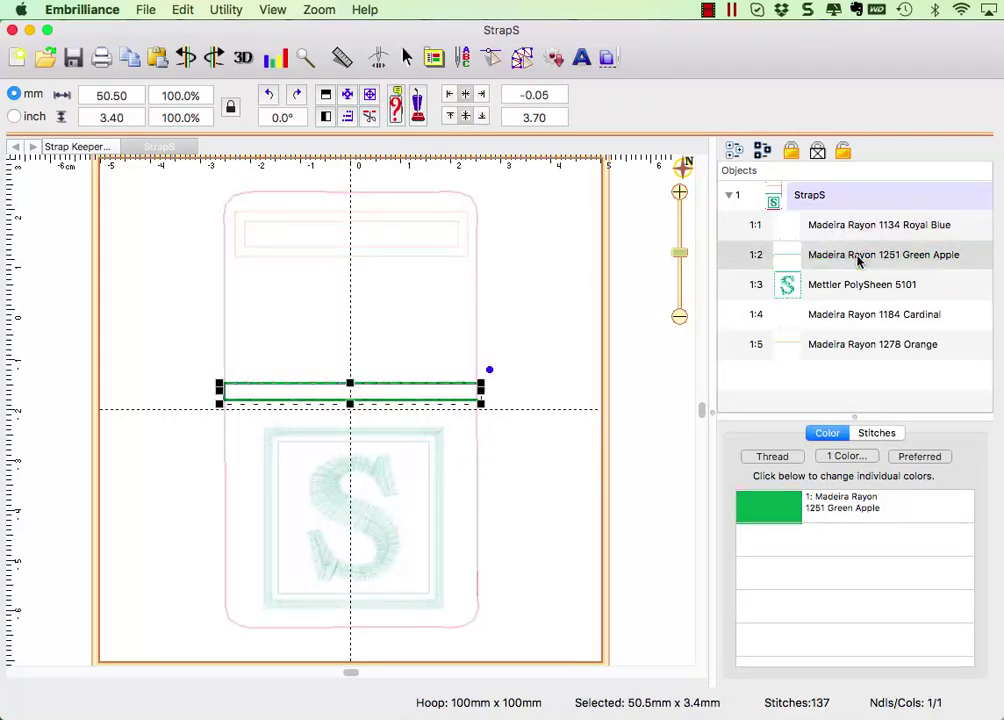
left_click(862, 286)
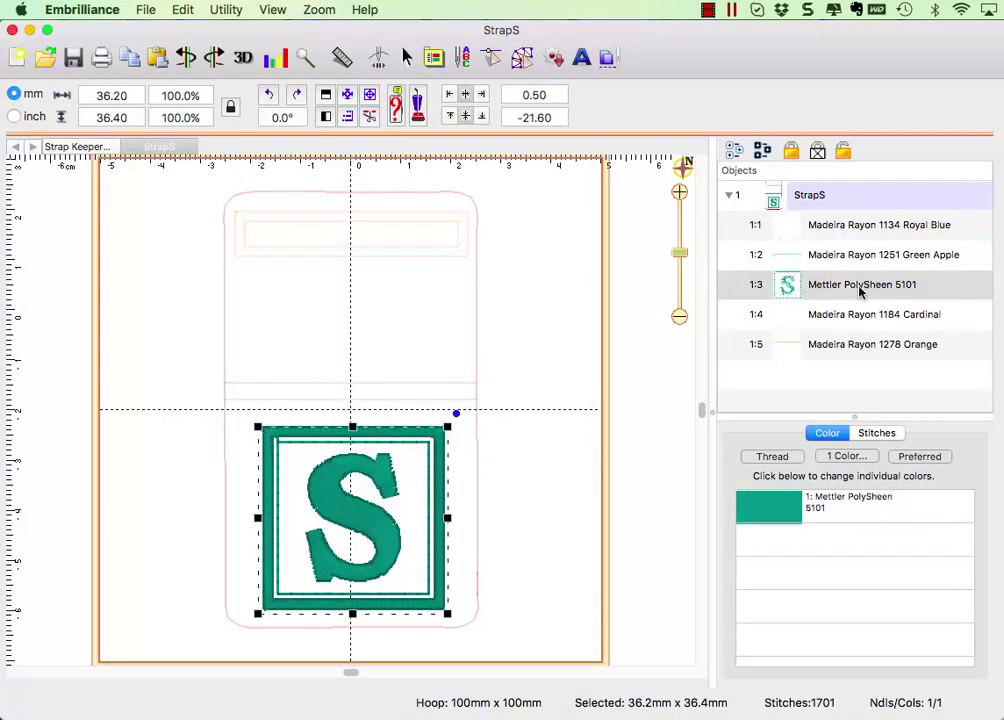
left_click(858, 318)
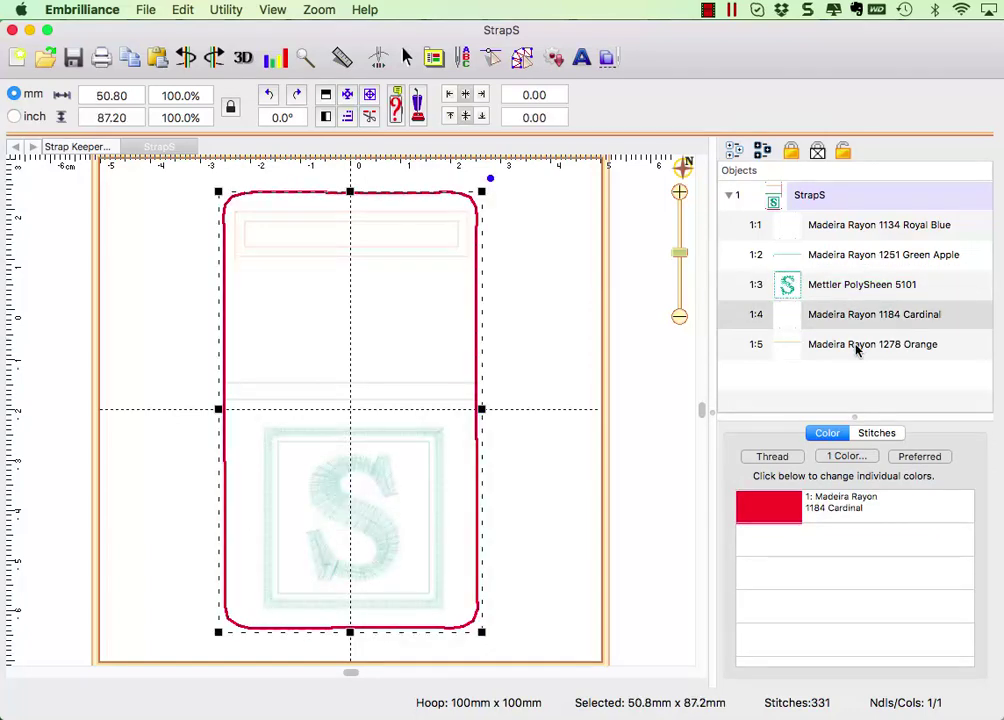
left_click(857, 346)
left_click(659, 398)
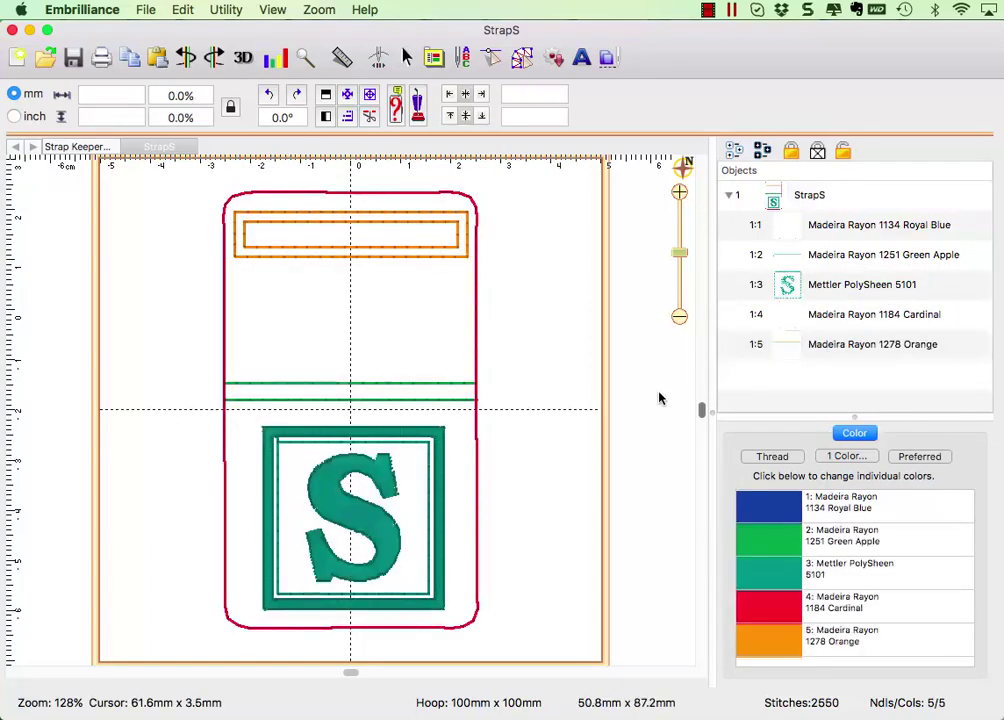